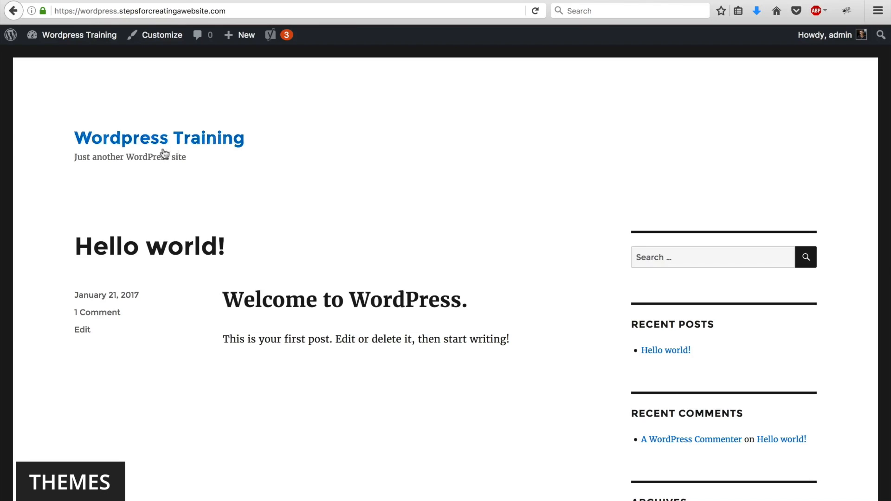
Look over the site's front page down to its footer and return to the installed Themes page.
scroll(232, 135, "down", 5)
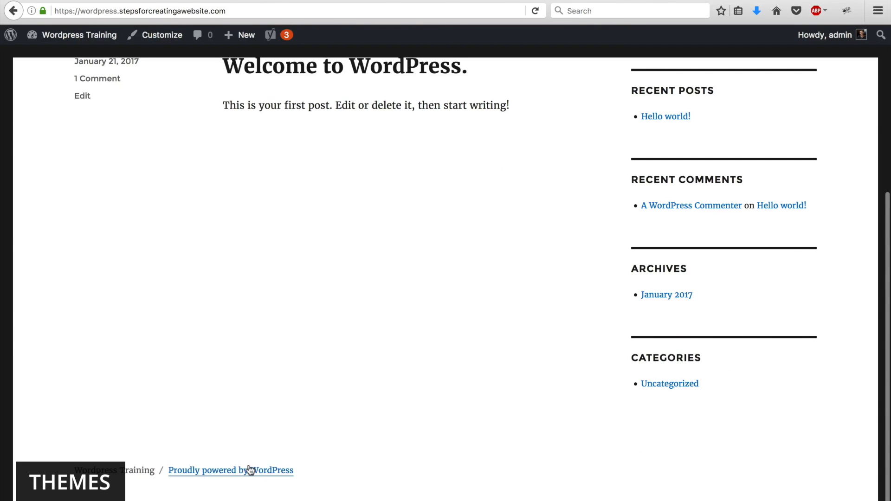
scroll(250, 470, "up", 5)
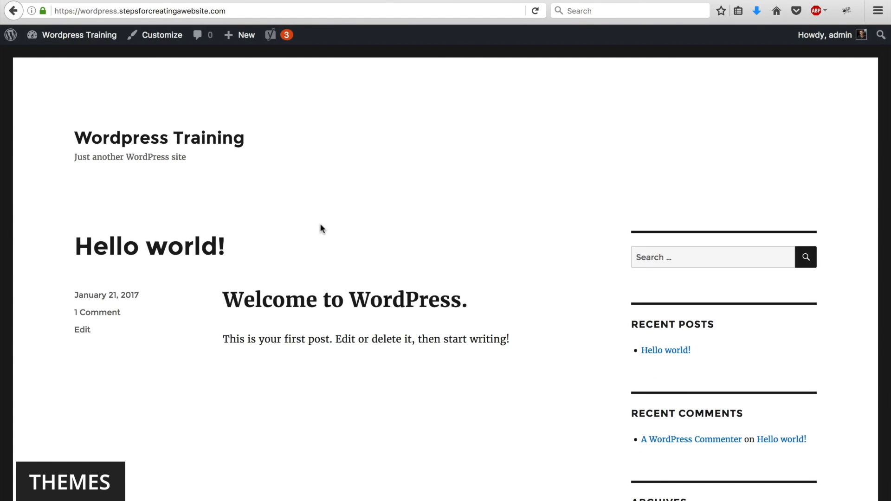
left_click(14, 9)
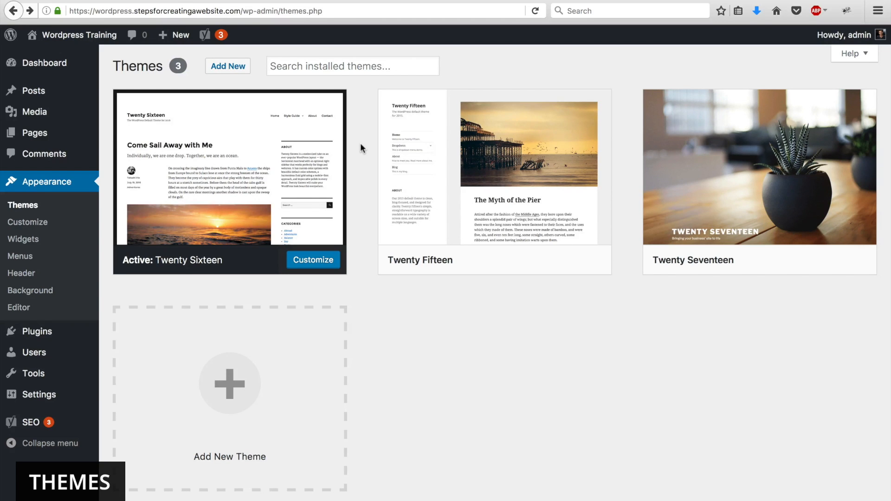
mouse_move(254, 123)
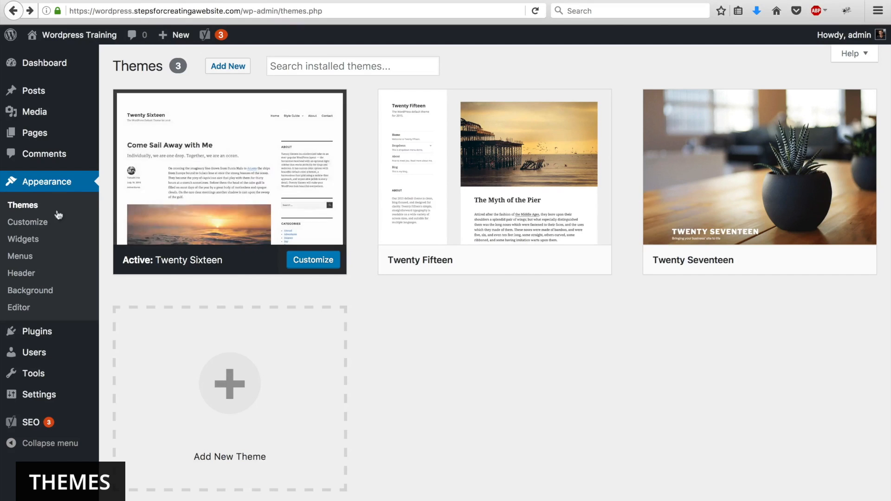
Open the theme customizer's Site Identity settings and turn the display of the site title and tagline off and back on.
left_click(40, 223)
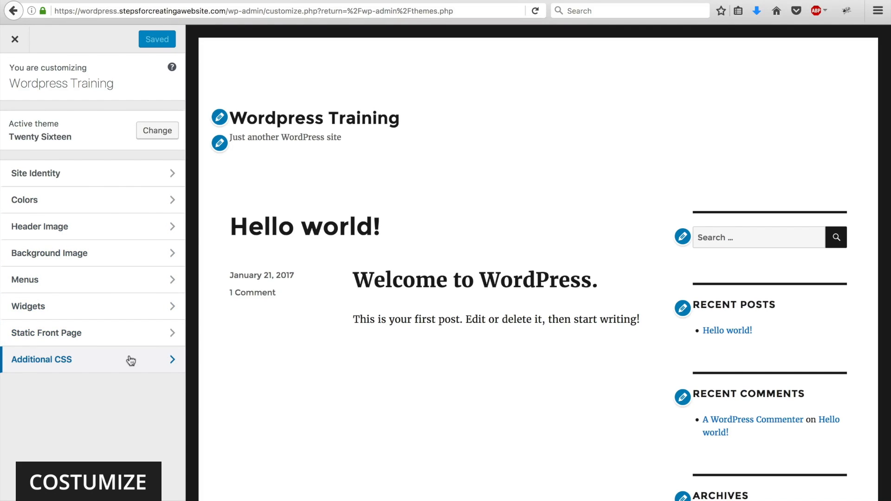
left_click(135, 175)
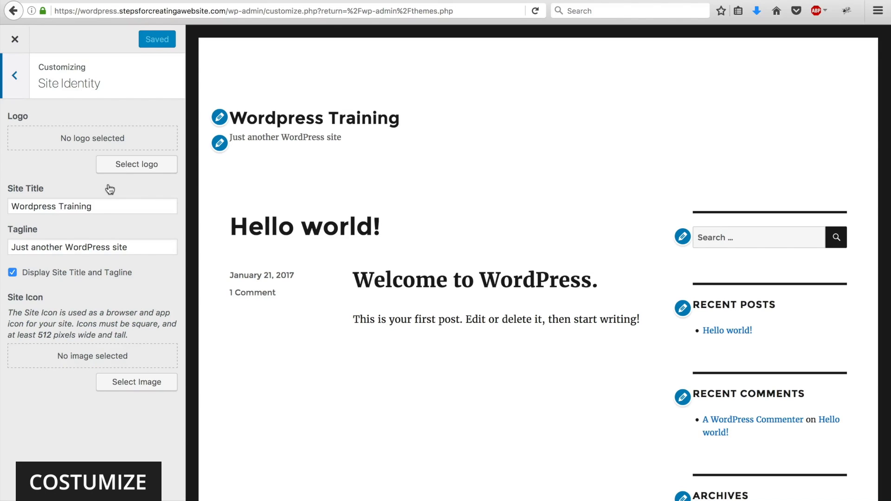
left_click_drag(111, 206, 9, 202)
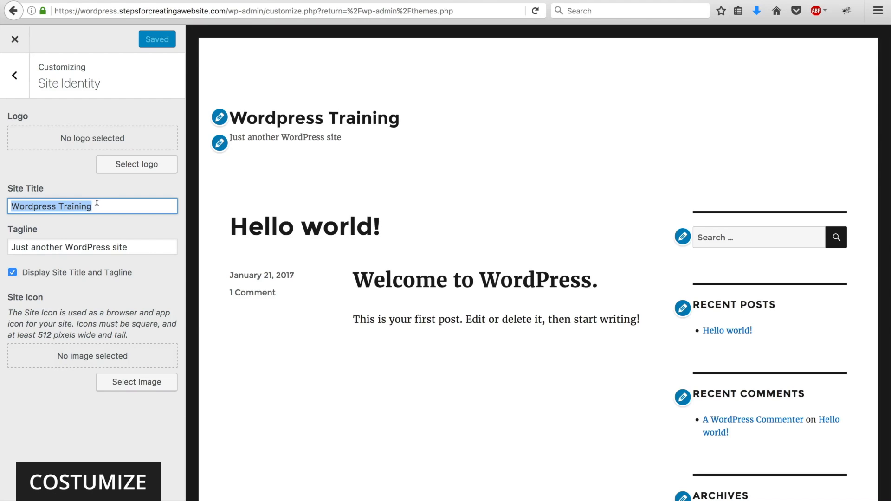
left_click_drag(138, 245, 3, 249)
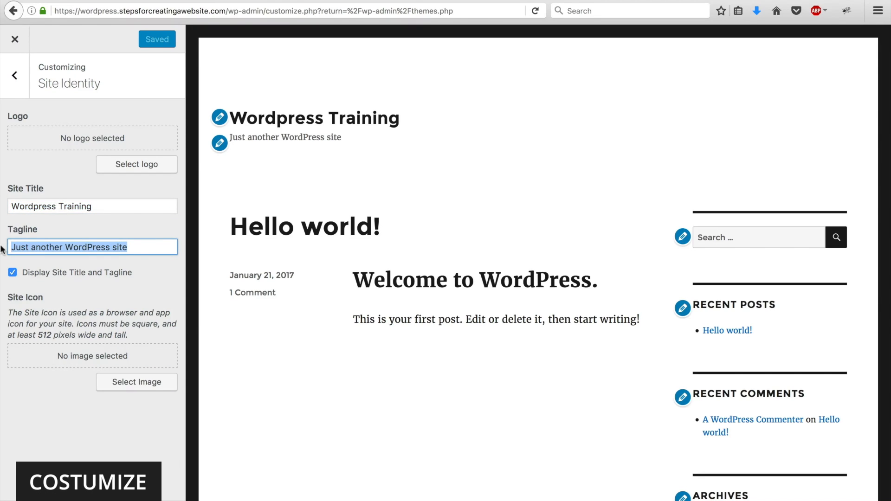
left_click(13, 275)
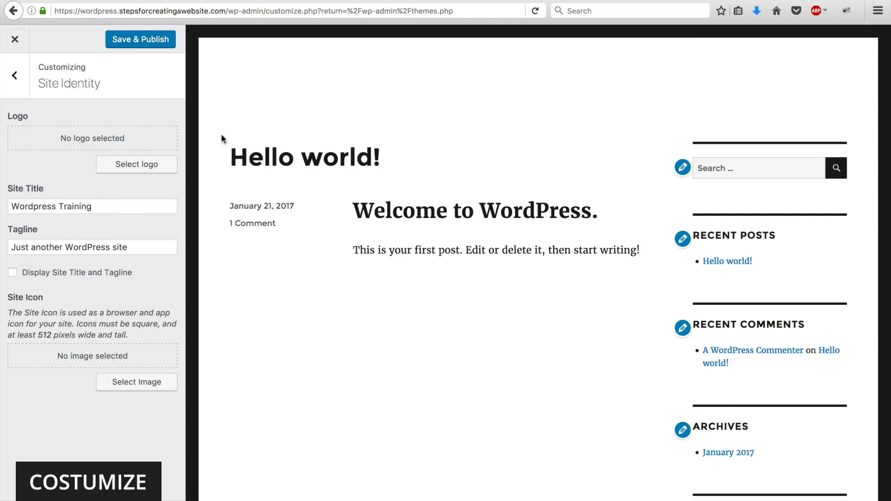
left_click(13, 273)
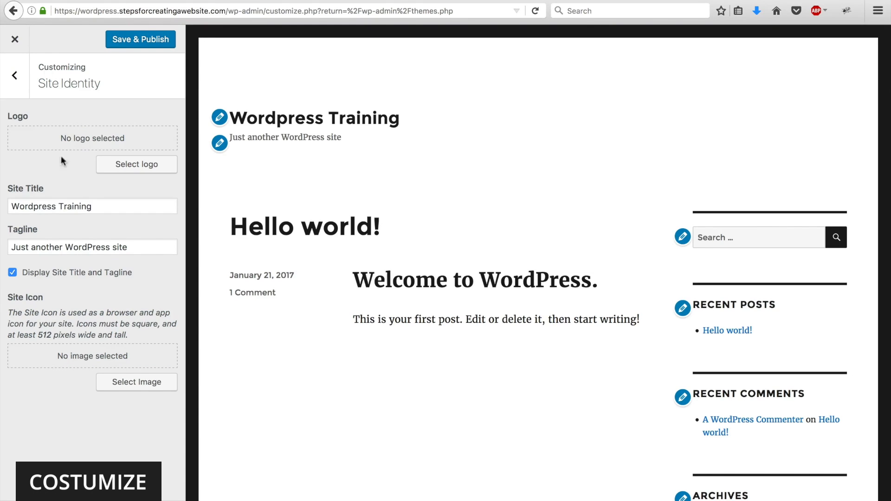
View the customizer's color scheme and color options.
left_click(19, 73)
left_click(57, 198)
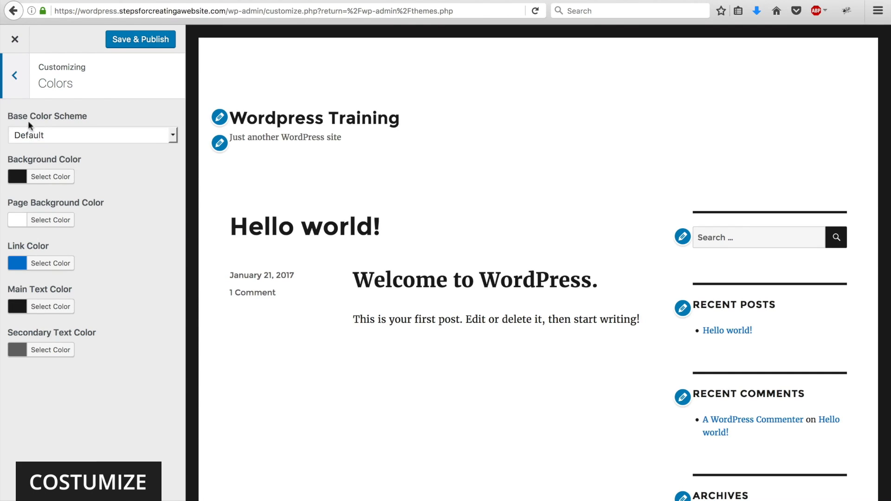
left_click(14, 75)
Add the ice photo from the Media Library as the header image, cropped to the band around the kneeling figure.
left_click(51, 220)
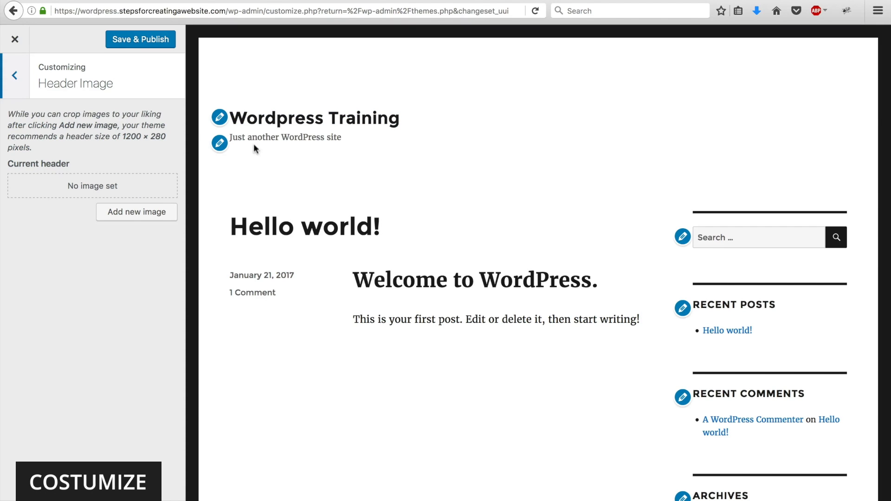
left_click(154, 211)
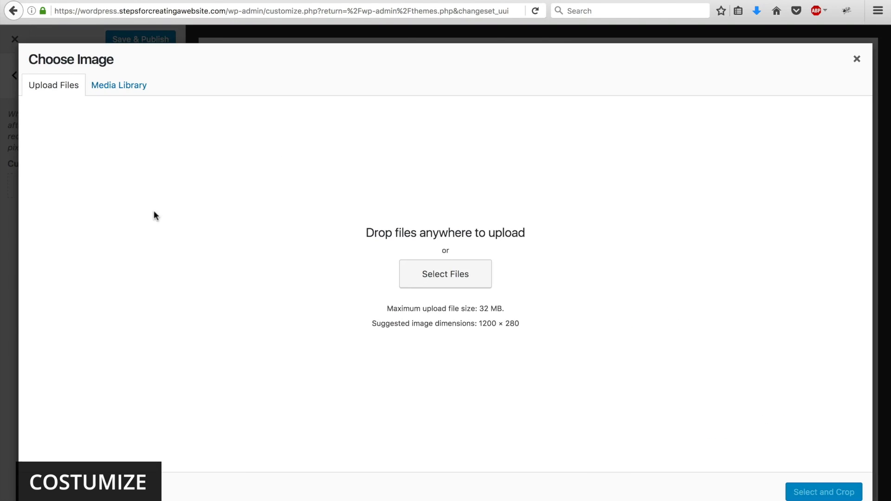
left_click(139, 88)
left_click(88, 163)
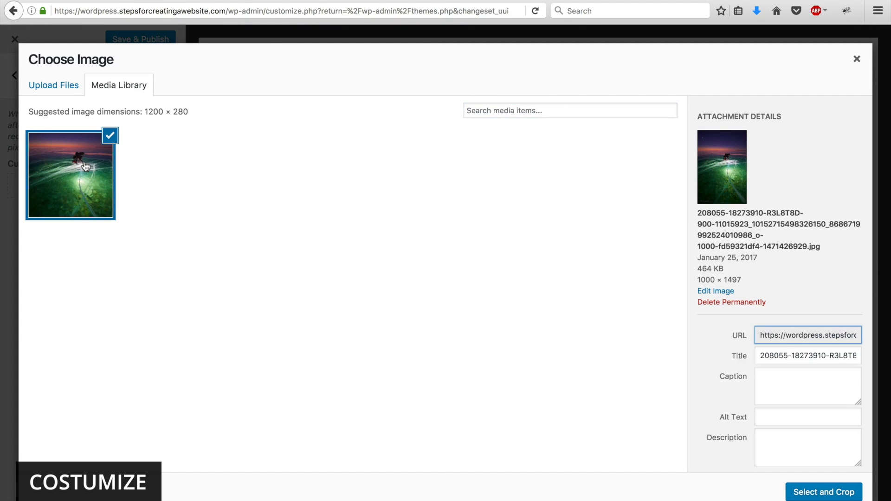
left_click(808, 491)
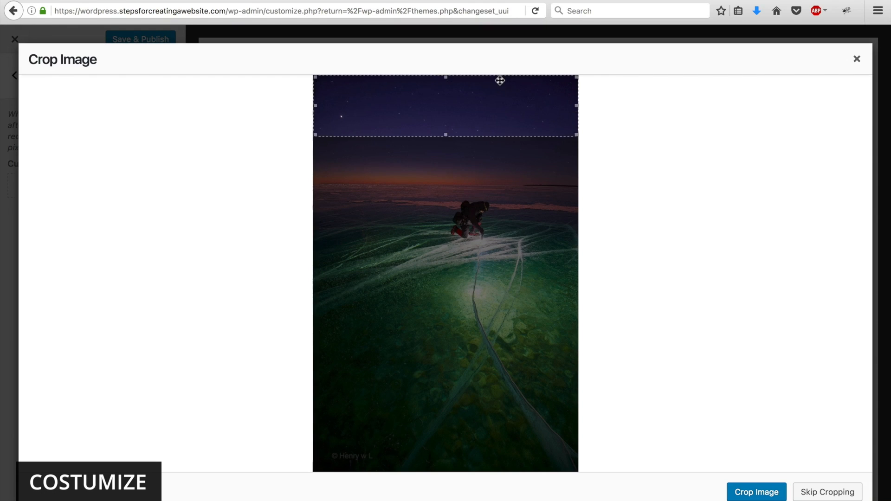
left_click_drag(498, 100, 496, 210)
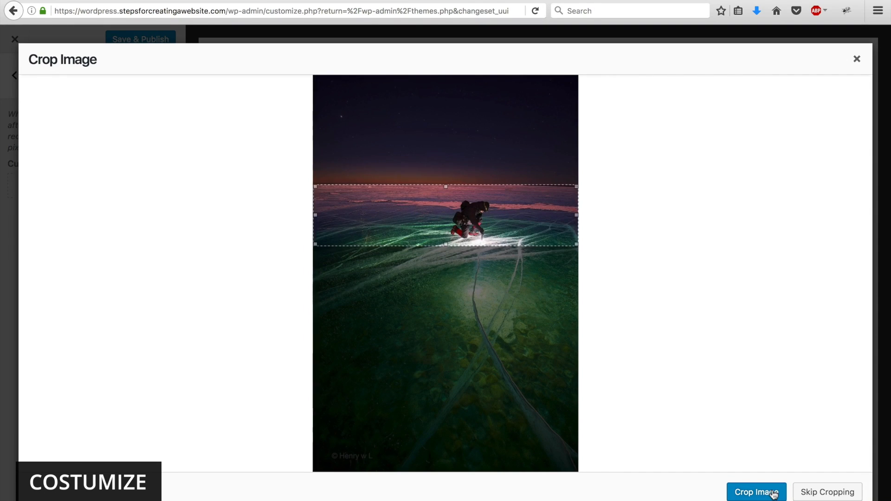
left_click(773, 495)
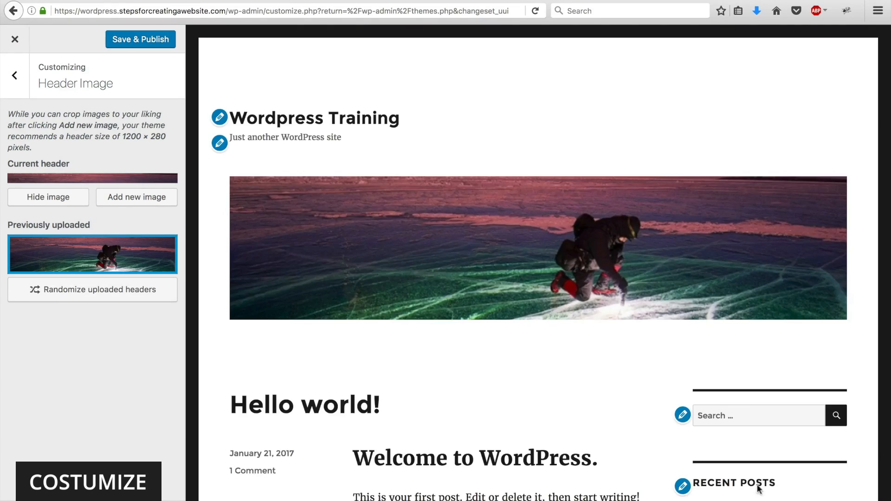
key("Escape")
View the customizer's Background Image and Menus sections.
left_click(64, 256)
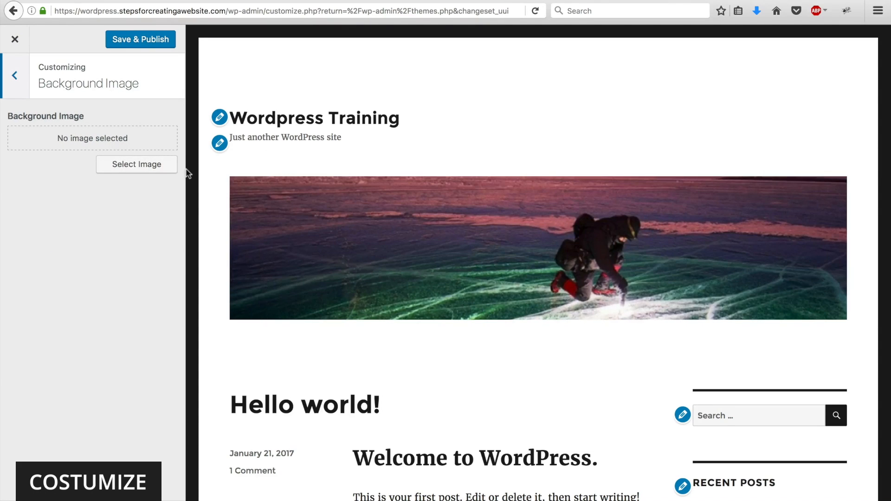
key("Escape")
left_click(82, 279)
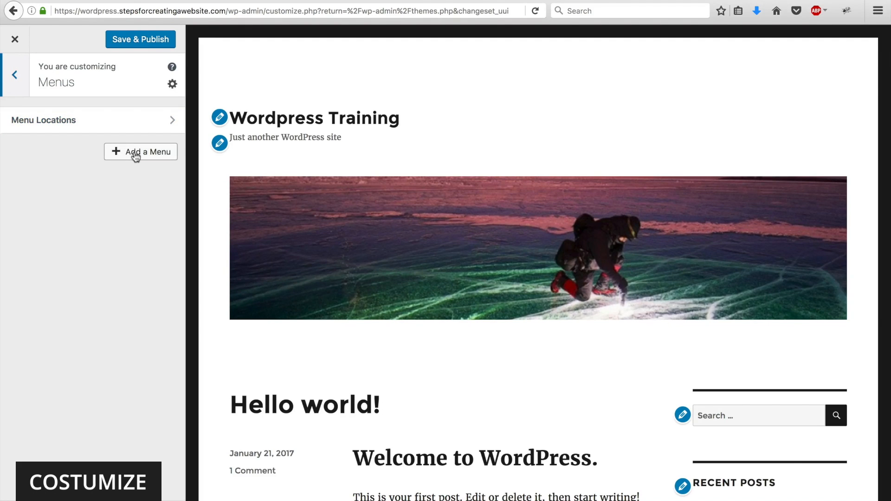
key("Escape")
Examine the Sidebar widgets in the customizer, including the Search widget's settings, and return to the customizer's main list.
left_click(83, 311)
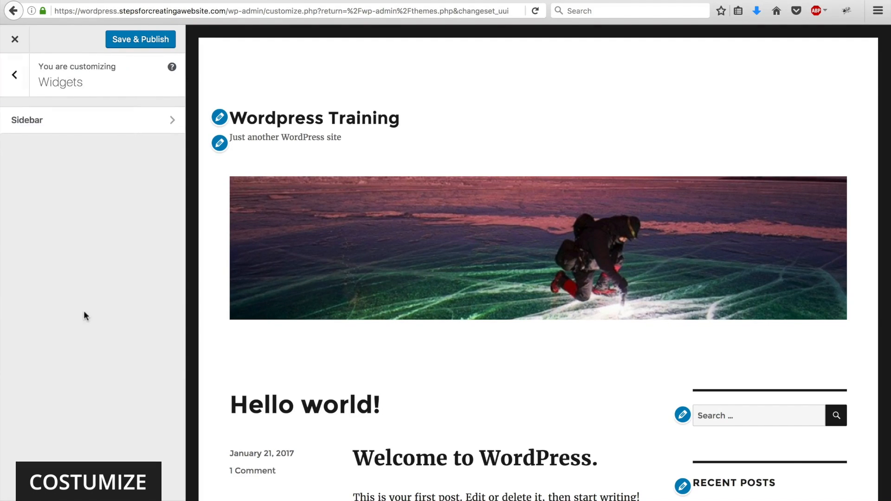
left_click(81, 119)
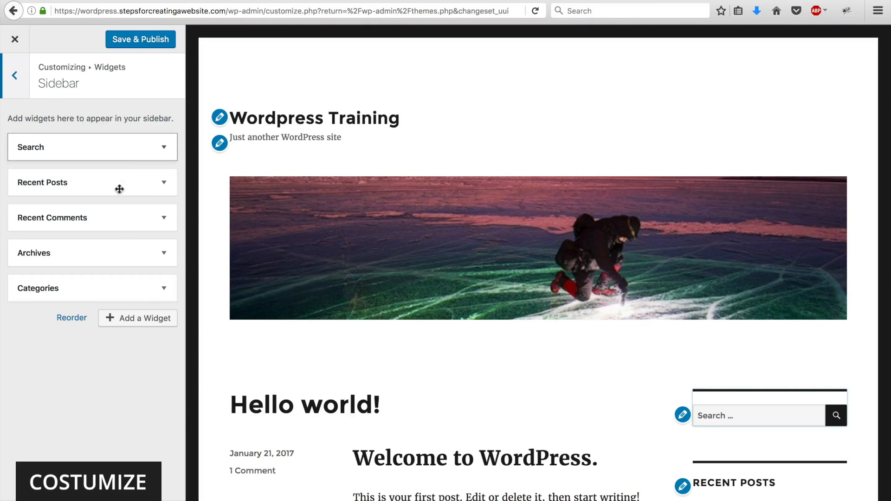
scroll(434, 350, "down", 5)
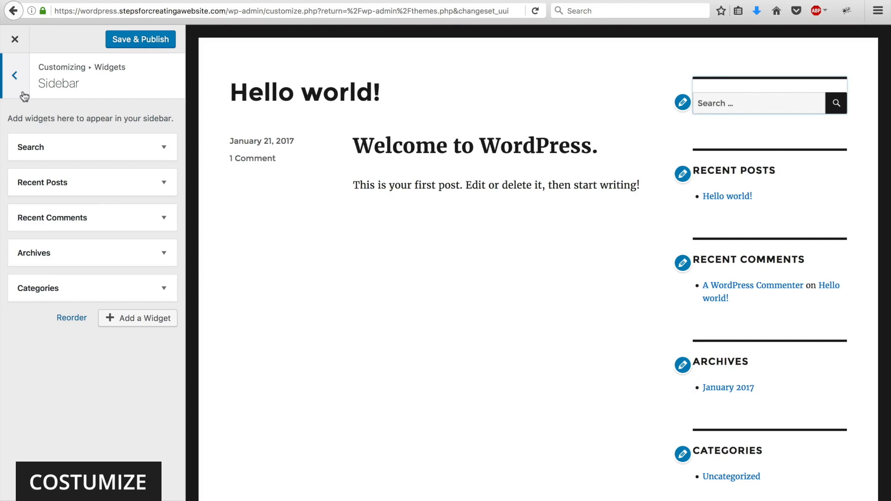
left_click(64, 151)
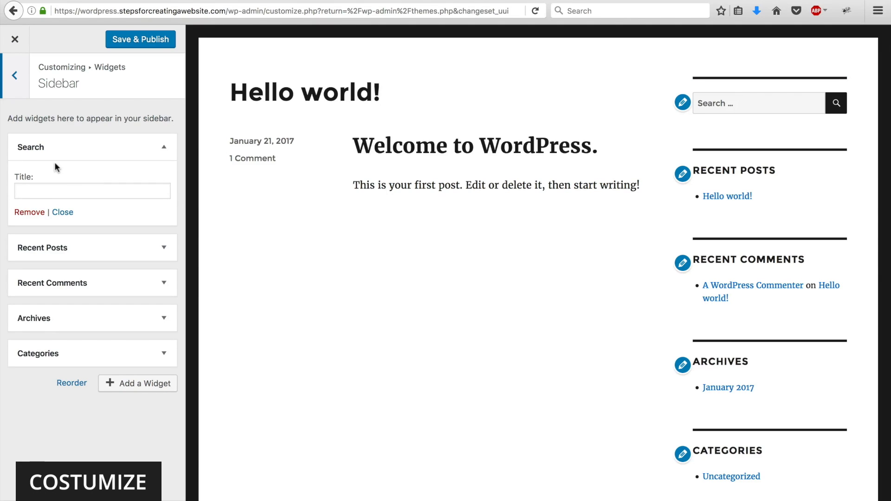
left_click(74, 144)
left_click(16, 83)
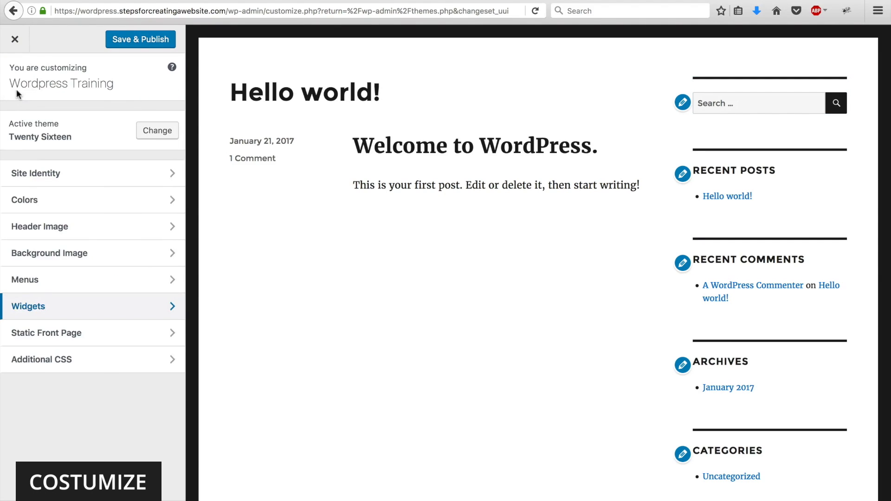
Set the front page to display a static page, using Sample Page as the front page.
left_click(64, 334)
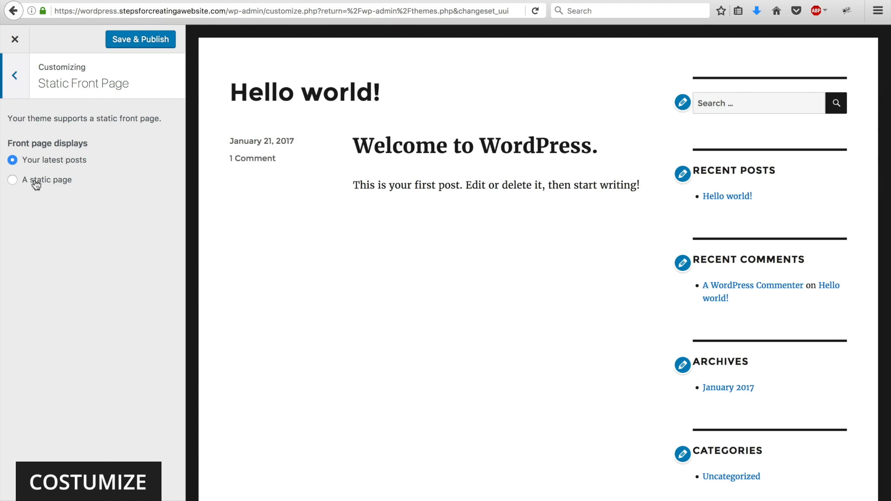
left_click(13, 181)
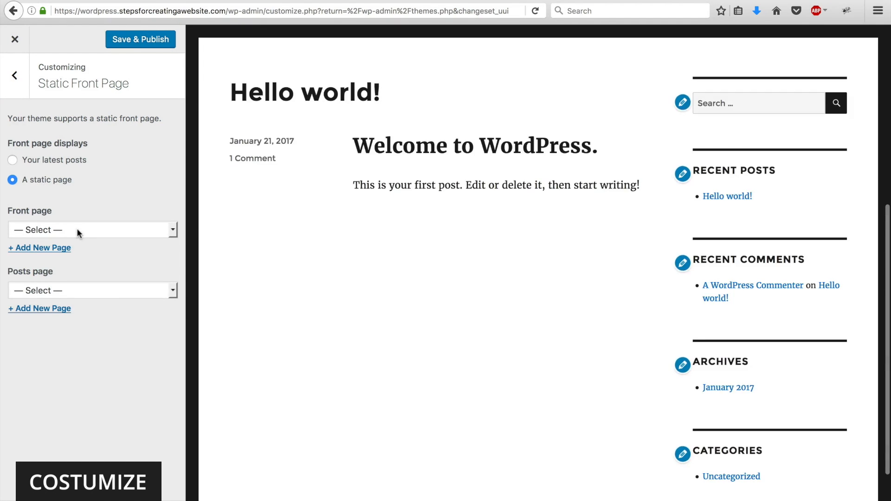
left_click(77, 228)
left_click(67, 254)
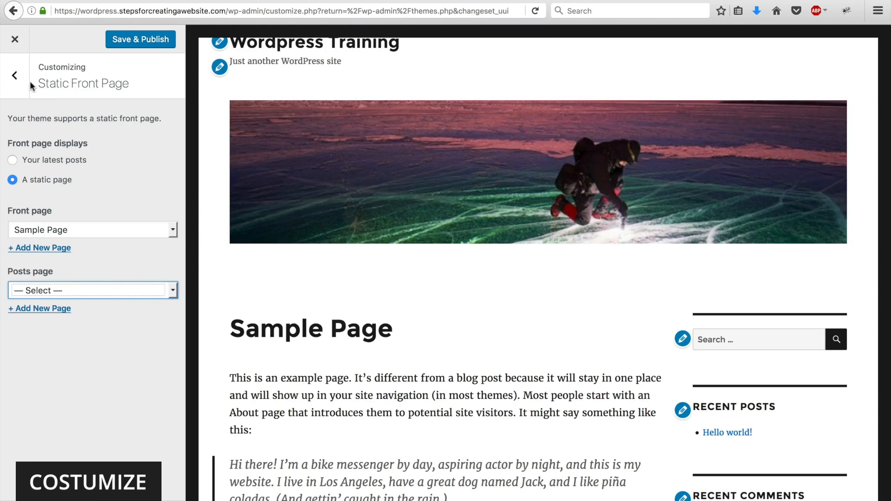
left_click(15, 76)
View the Additional CSS section and preview the site at tablet and mobile sizes.
left_click(65, 360)
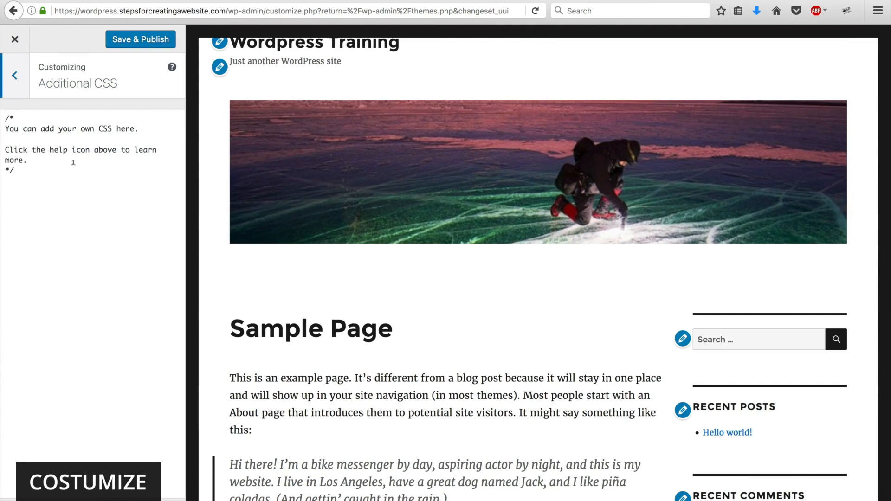
left_click(26, 91)
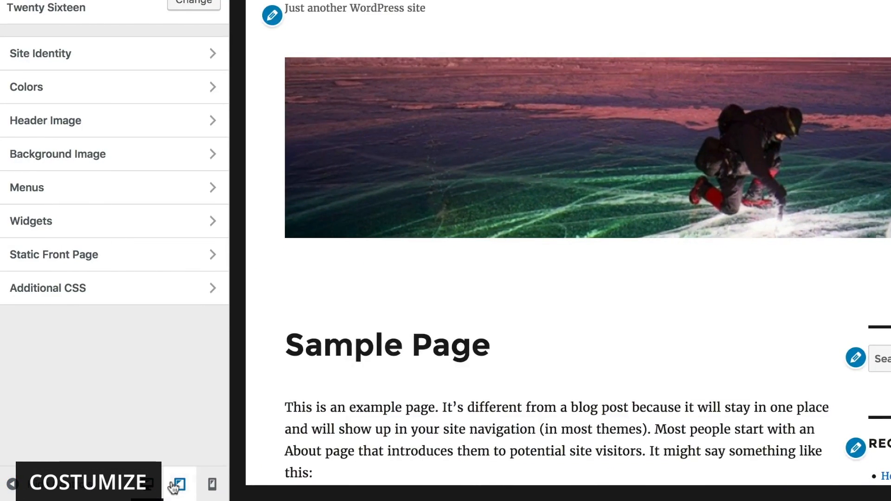
left_click(179, 485)
left_click(211, 484)
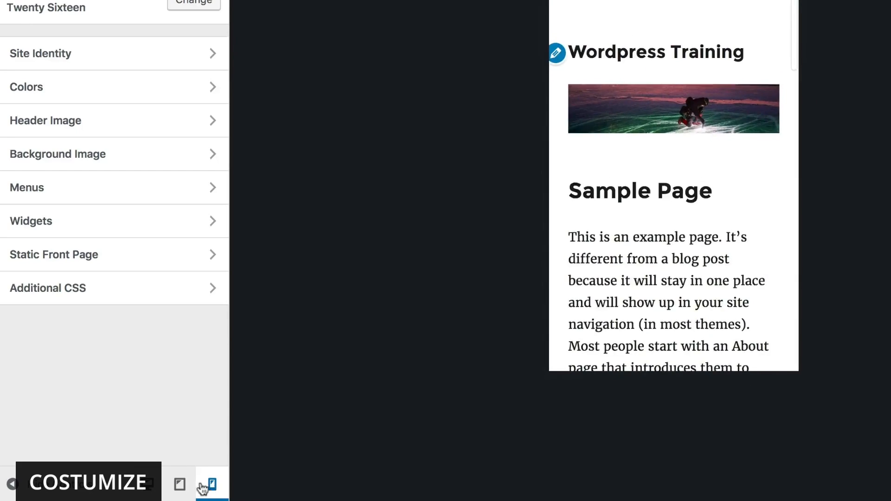
Save and publish the customizations from the tablet preview and return to the Themes page.
left_click(181, 485)
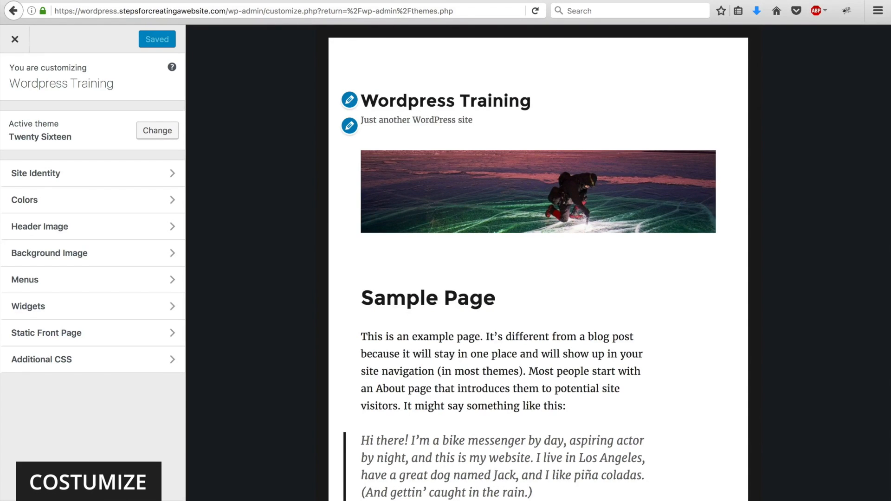
left_click(126, 499)
left_click(170, 500)
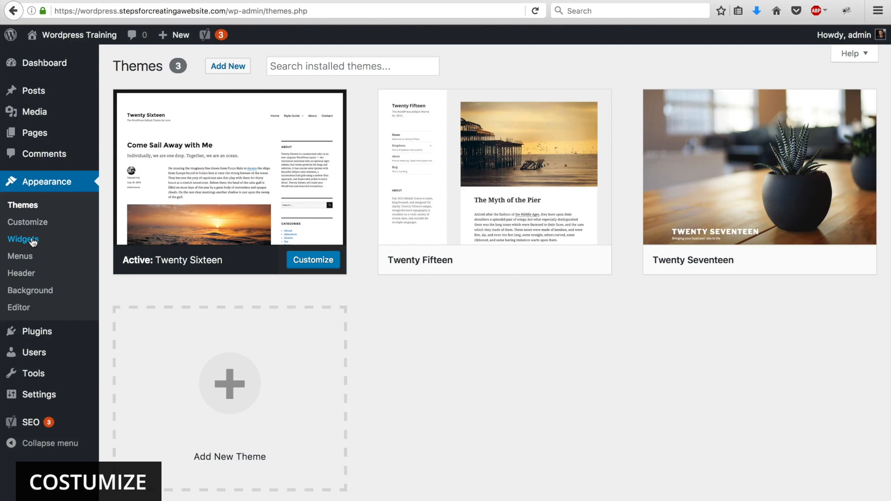
Open the Widgets admin page and view the settings of the Categories widget in the Sidebar area.
left_click(33, 241)
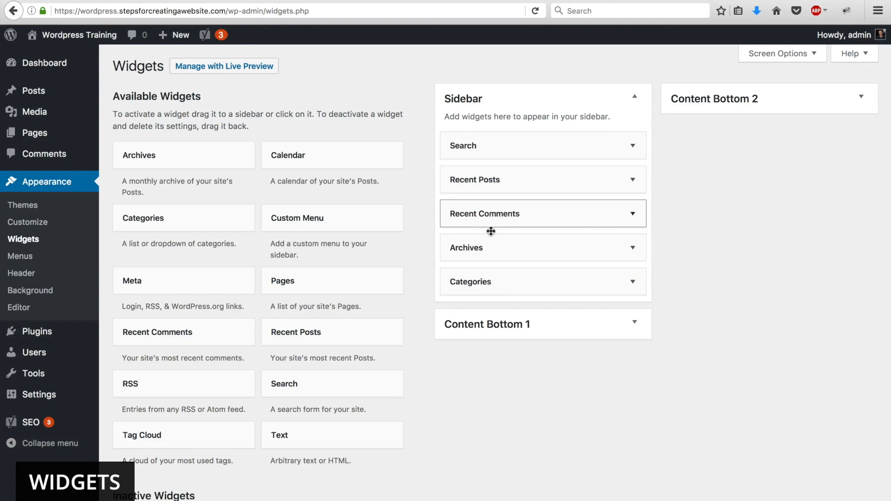
left_click(612, 290)
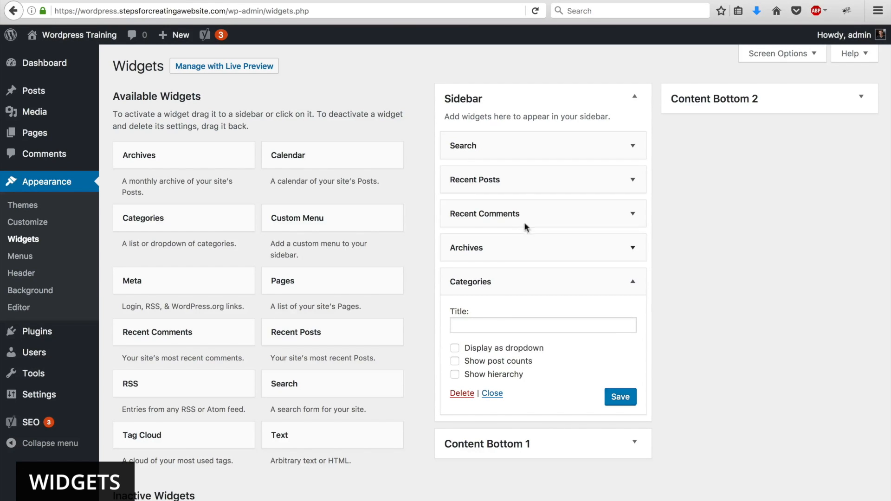
left_click(492, 395)
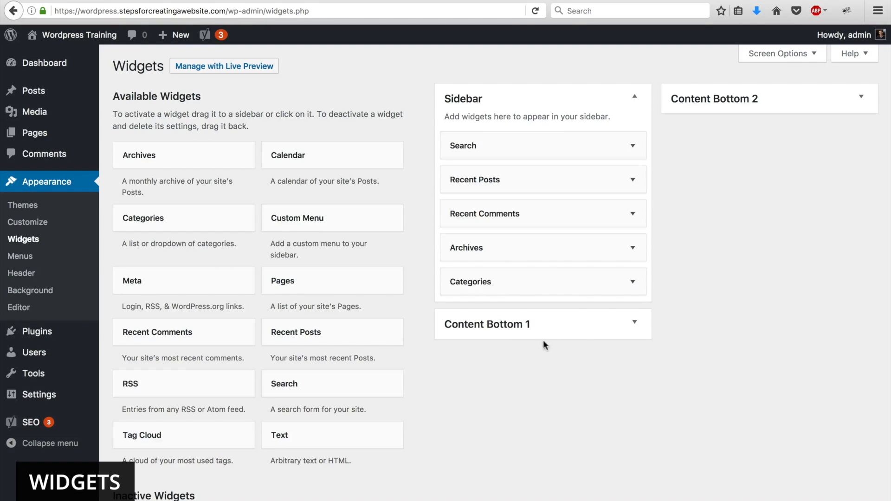
Expand and collapse the Content Bottom 1 widget area and look over the available widgets.
left_click(570, 333)
left_click(574, 332)
scroll(511, 111, "down", 2)
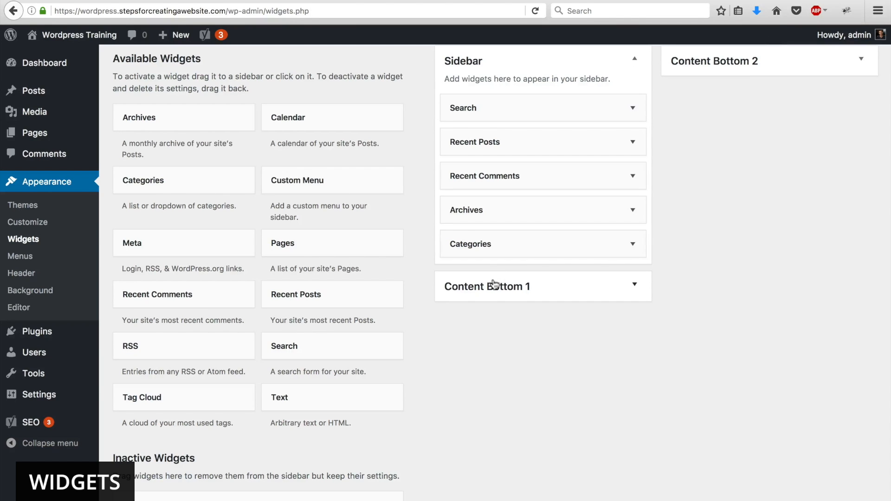
scroll(495, 284, "up", 2)
Create a new navigation menu named Primary Menu and save it with Primary Menu as its display location.
left_click(27, 258)
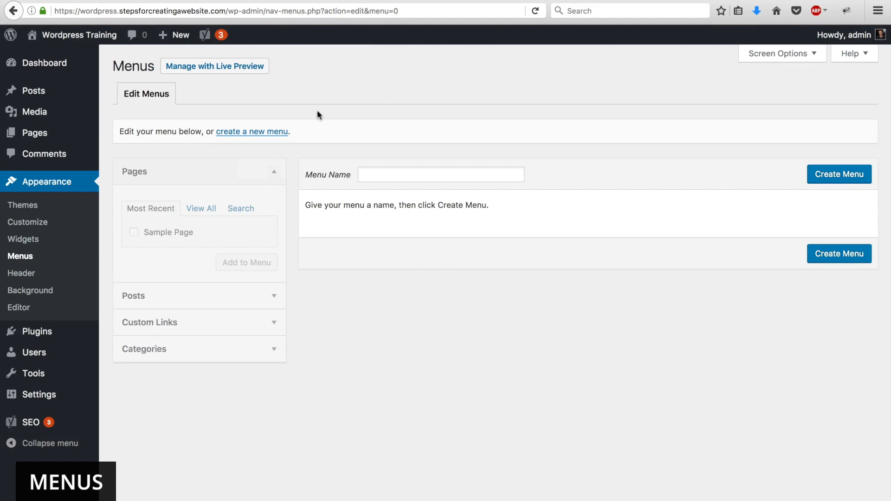
left_click(267, 134)
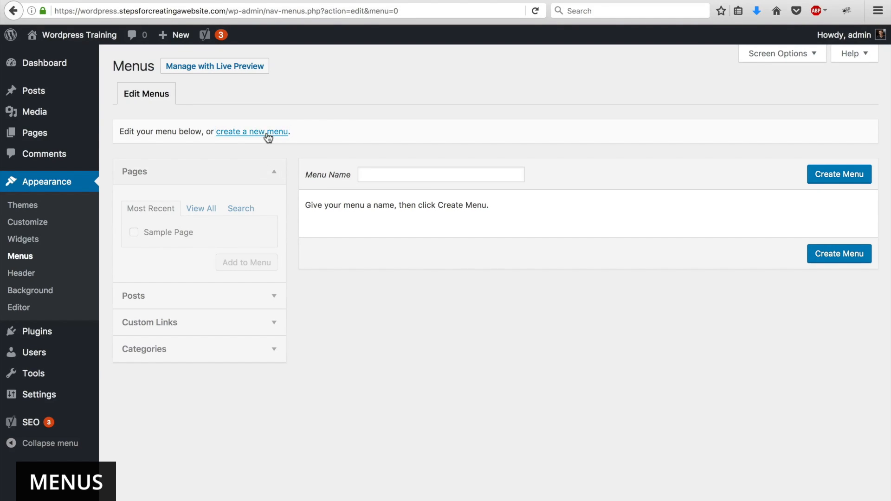
left_click(410, 169)
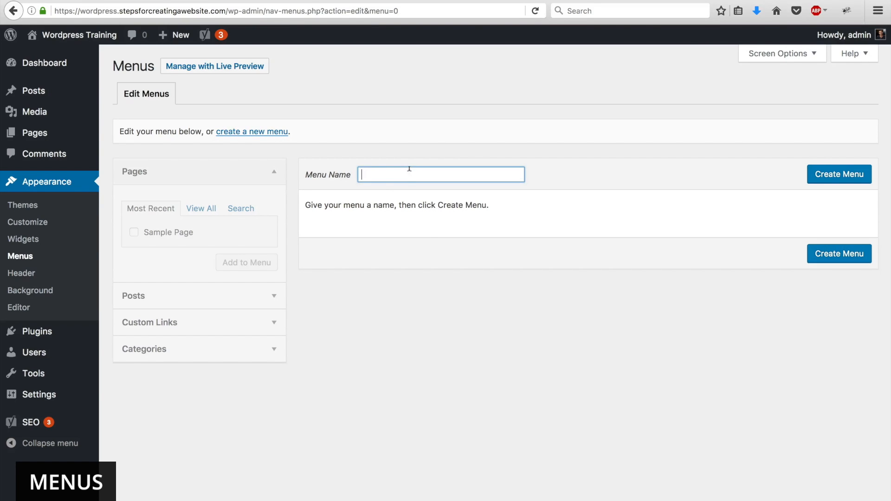
type("Primary Menu")
left_click(840, 179)
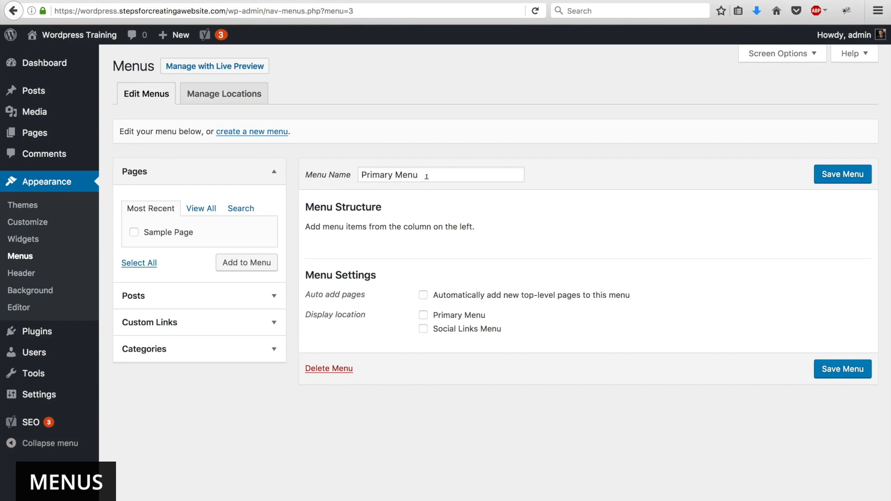
left_click(424, 317)
left_click(819, 368)
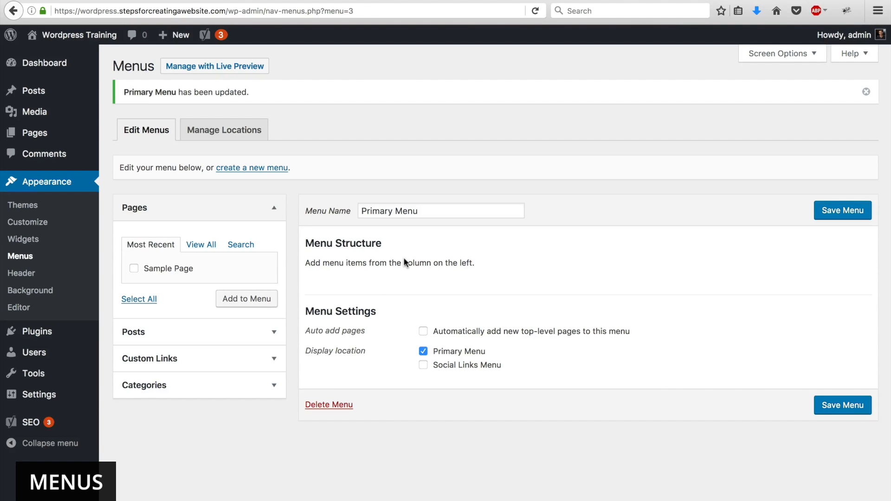
Add the page Sample Page and the post Hello world! to the menu.
left_click(134, 269)
left_click(258, 299)
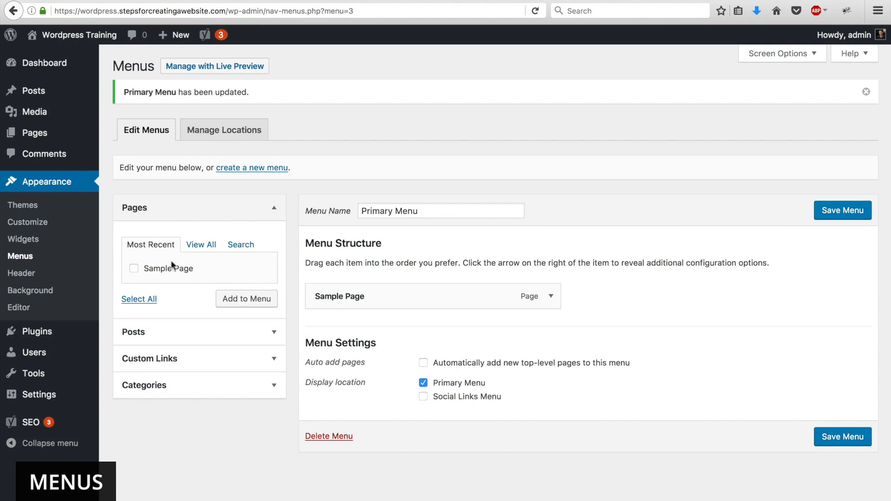
left_click(263, 331)
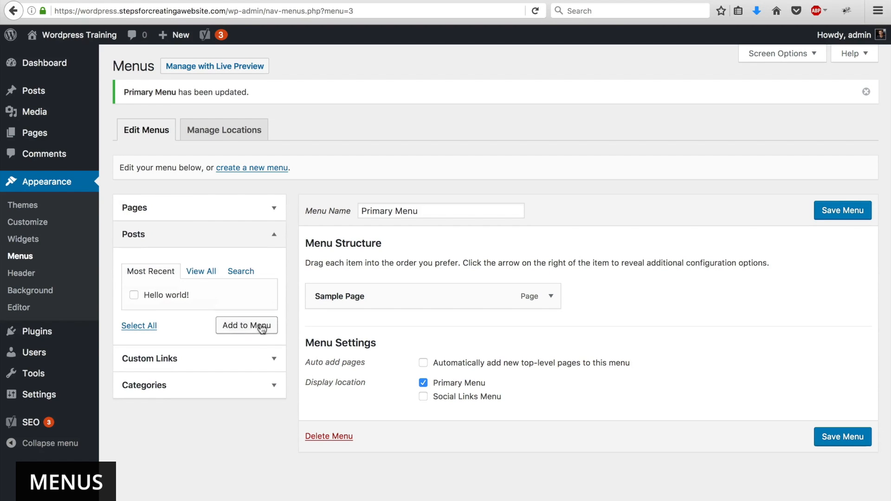
left_click(158, 299)
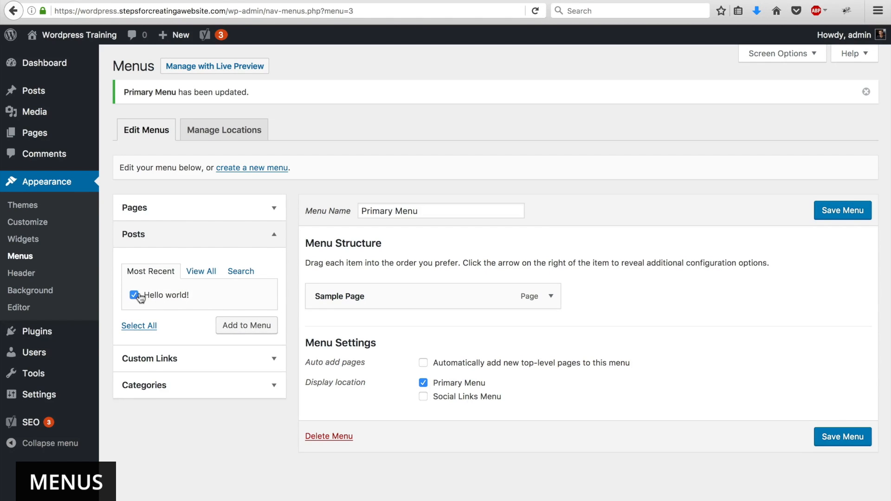
left_click(259, 325)
View the custom link options, add the Uncategorized category to the menu and save the menu.
left_click(234, 355)
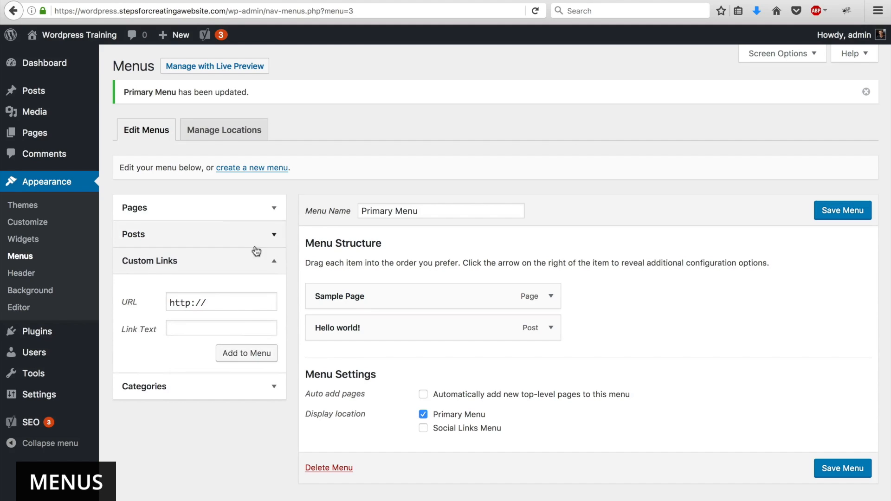
left_click(209, 441)
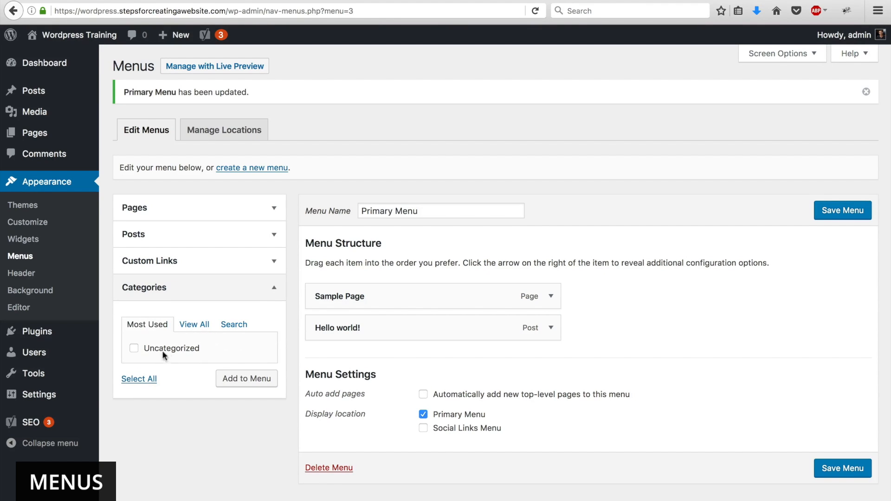
left_click(134, 348)
left_click(241, 377)
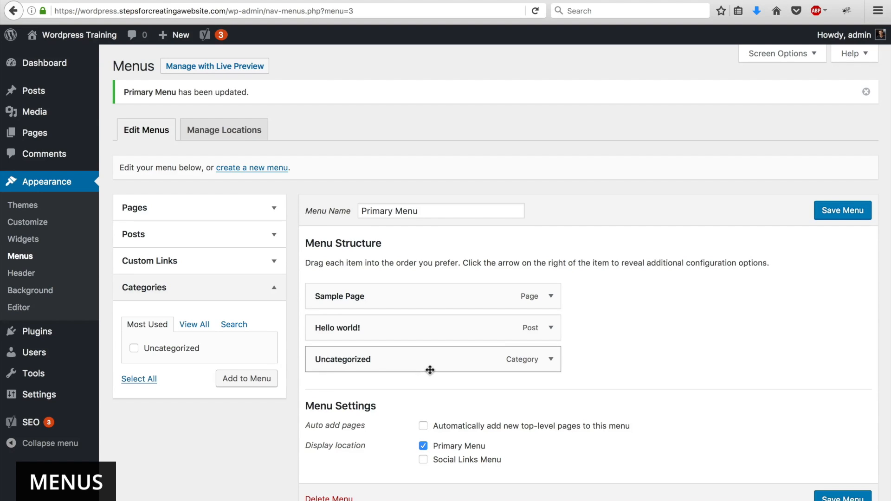
left_click(831, 215)
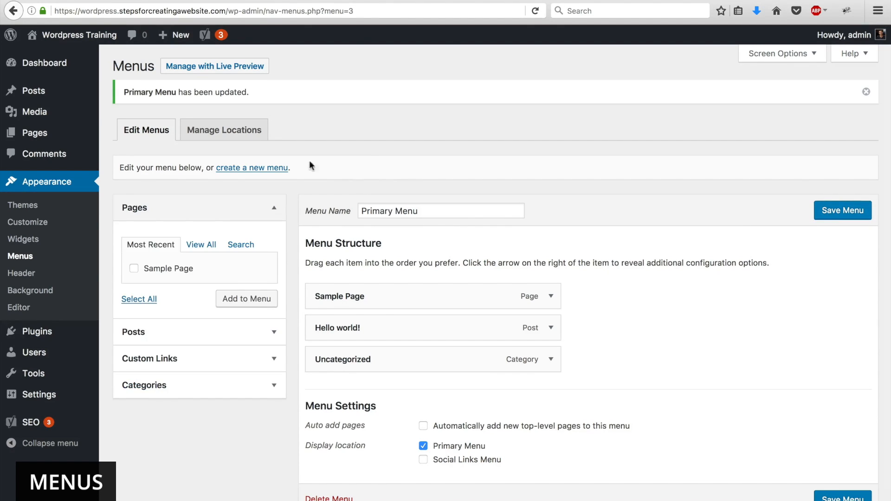
Visit the live site and check the Hello world! and Uncategorized links in its navigation menu.
mouse_move(106, 39)
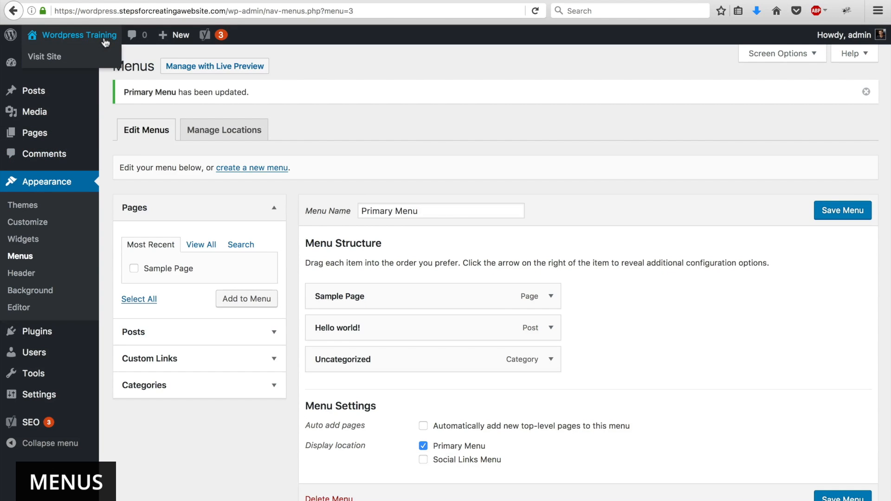
left_click(44, 56)
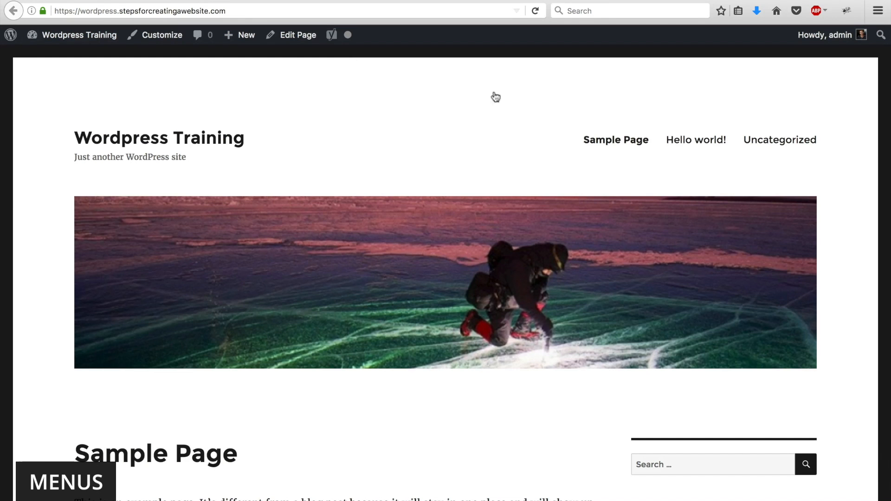
left_click(685, 143)
scroll(455, 177, "down", 5)
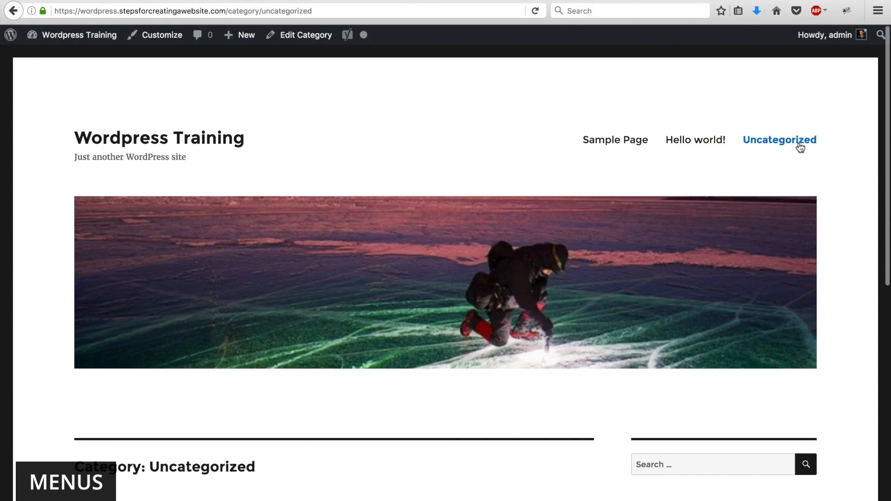
left_click(796, 145)
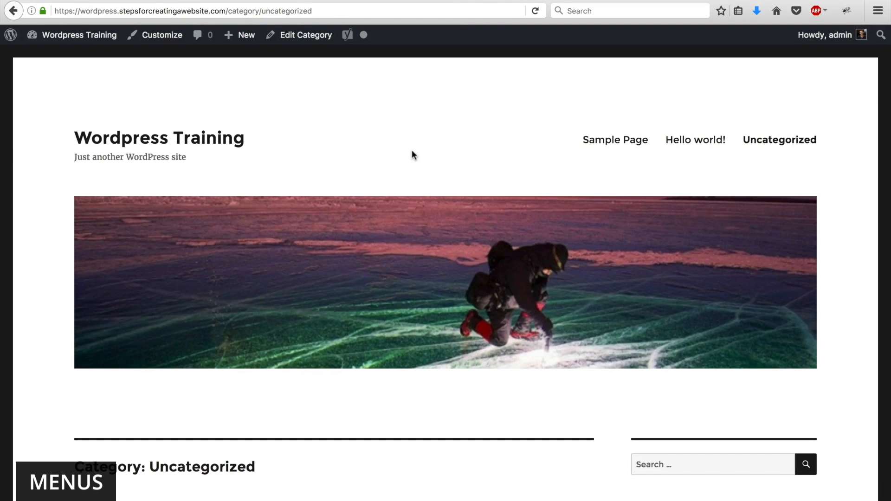
scroll(411, 149, "down", 5)
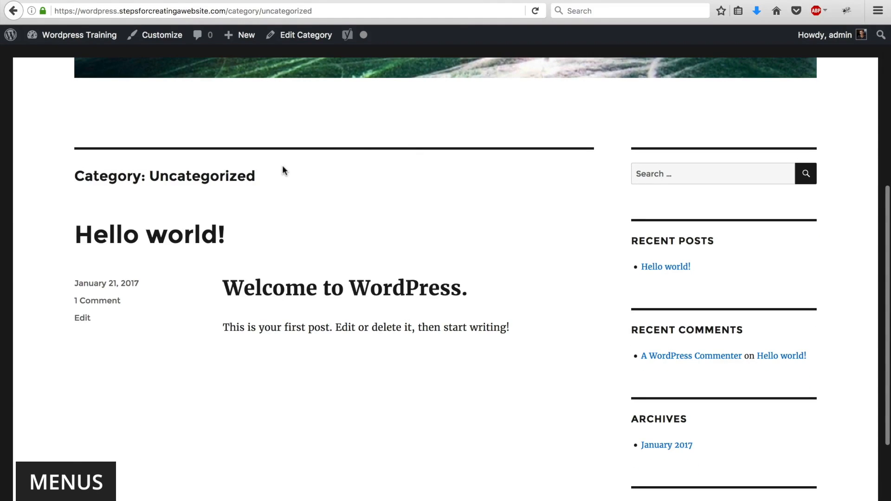
scroll(282, 165, "up", 5)
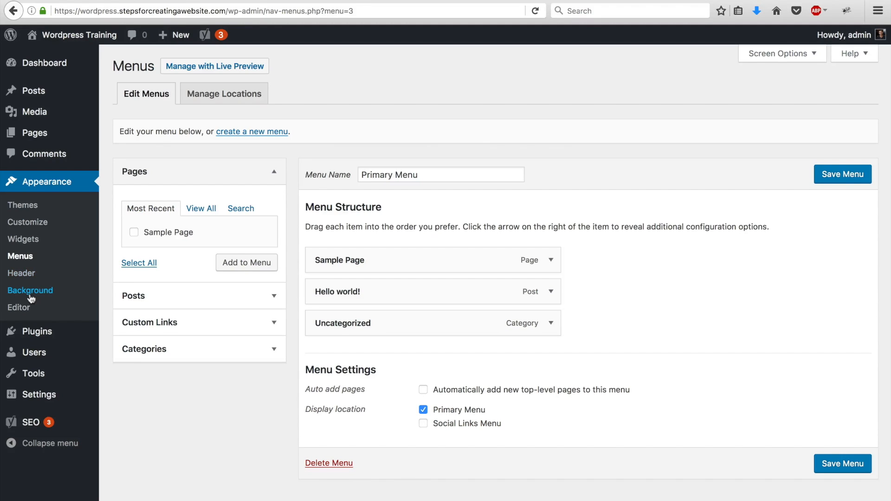
Open the theme editor from the admin area and view the Twenty Sixteen stylesheet and template list.
left_click(18, 308)
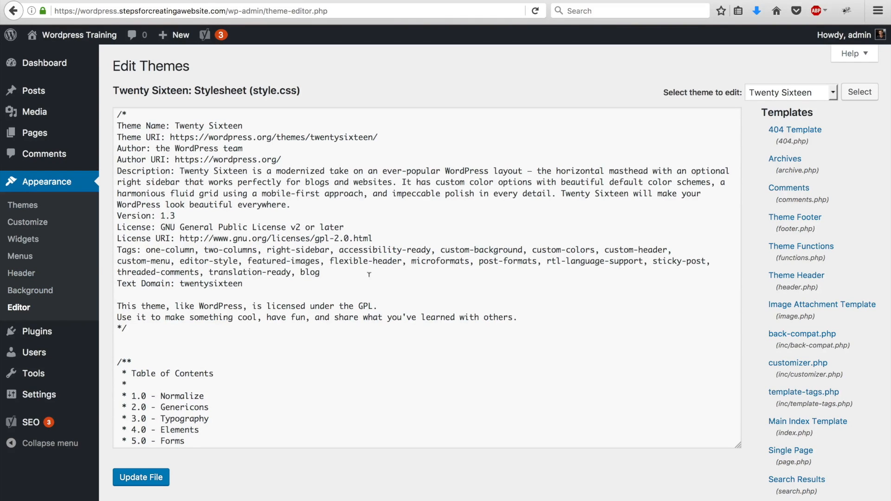
scroll(369, 274, "down", 2)
scroll(369, 274, "up", 2)
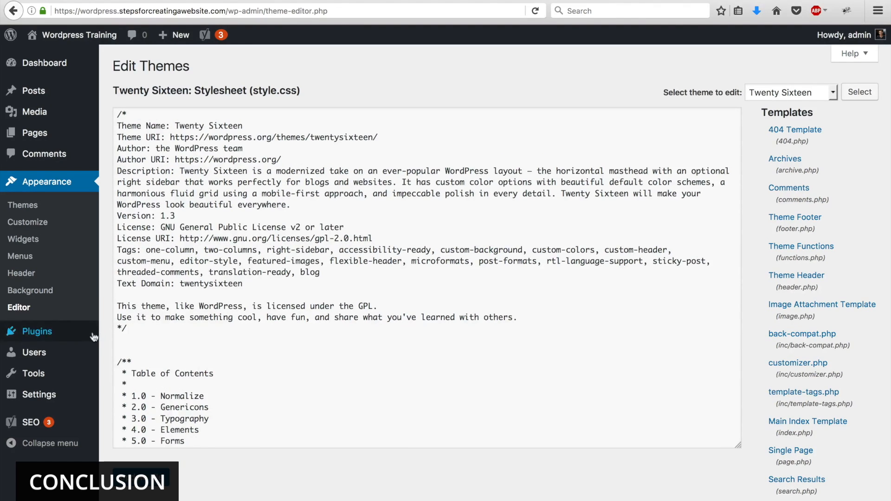
mouse_move(90, 336)
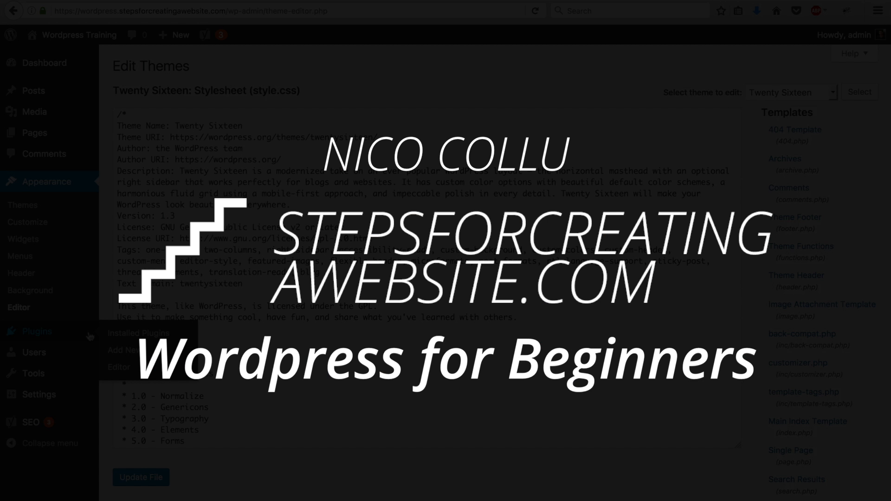